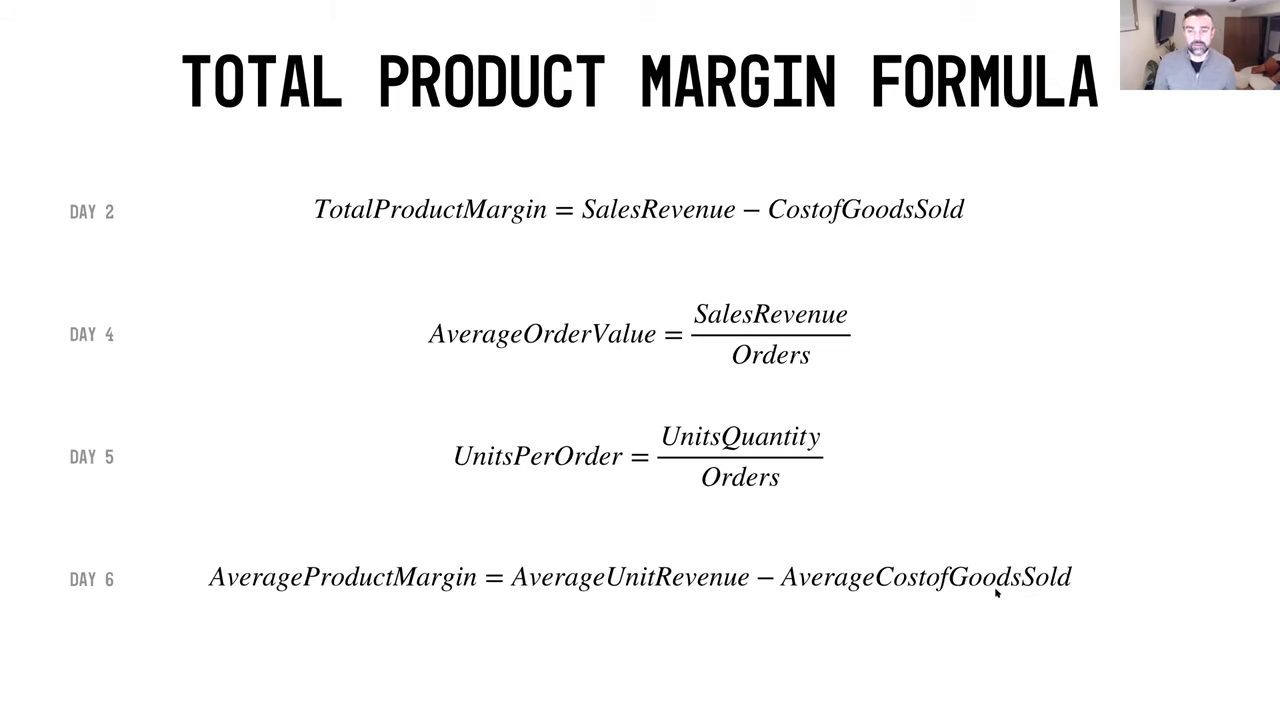
Step: Advance to the slide with the spreadsheet preview and switch to the Total Product Margin Formula spreadsheet in Chrome
{"action": "key", "text": "Right"}
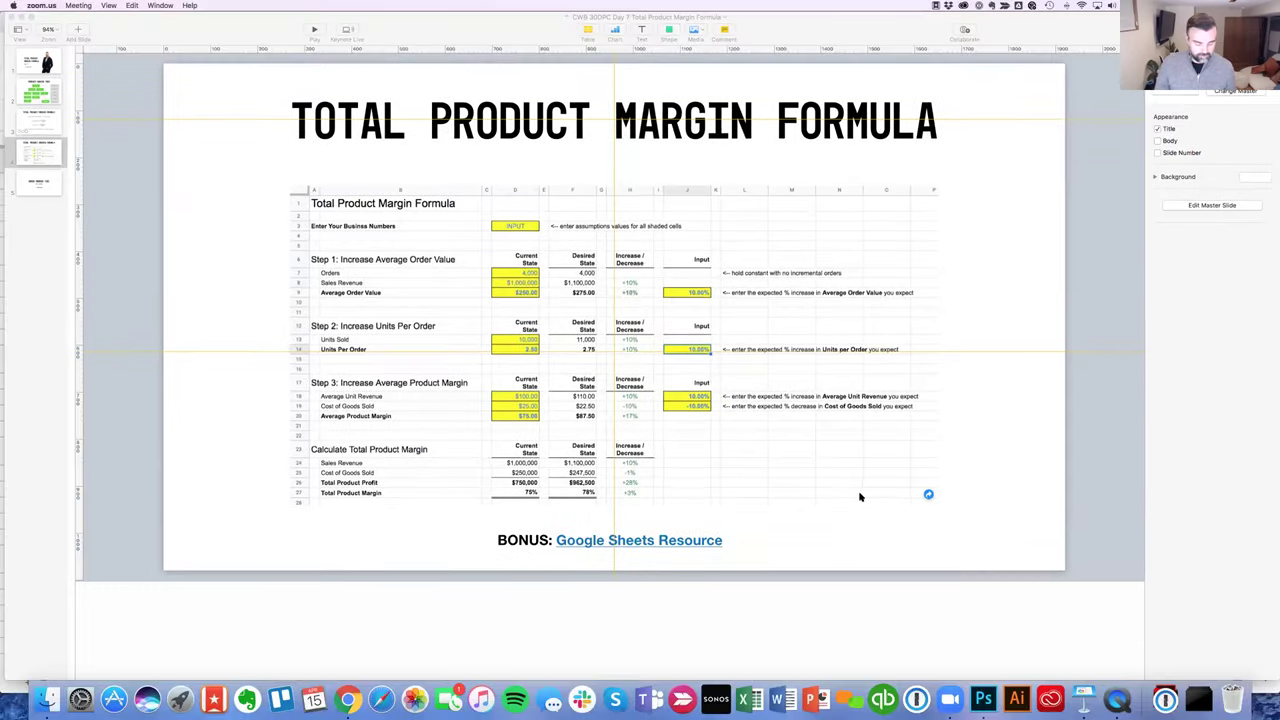
{"action": "key", "text": "super+Tab"}
{"action": "key", "text": "super+Tab"}
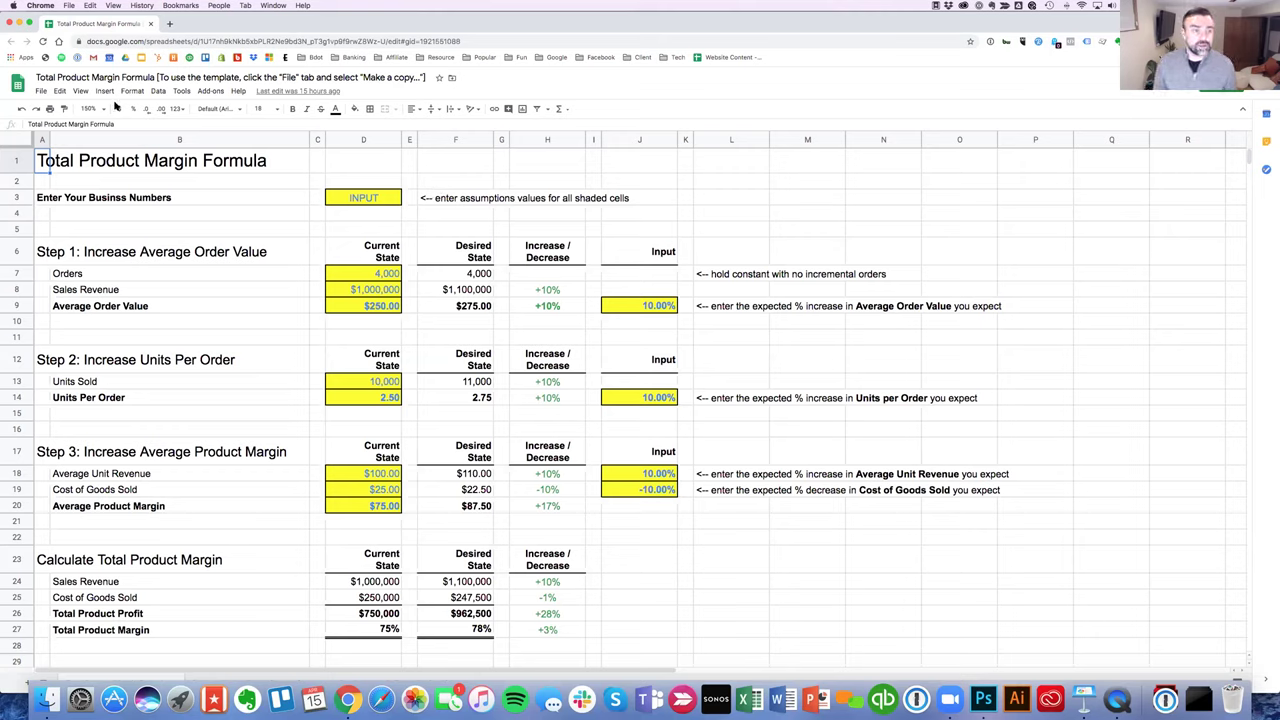
Step: Look up the command for making a copy of the template, and examine the shaded INPUT example cell
{"action": "left_click", "coordinate": [42, 91]}
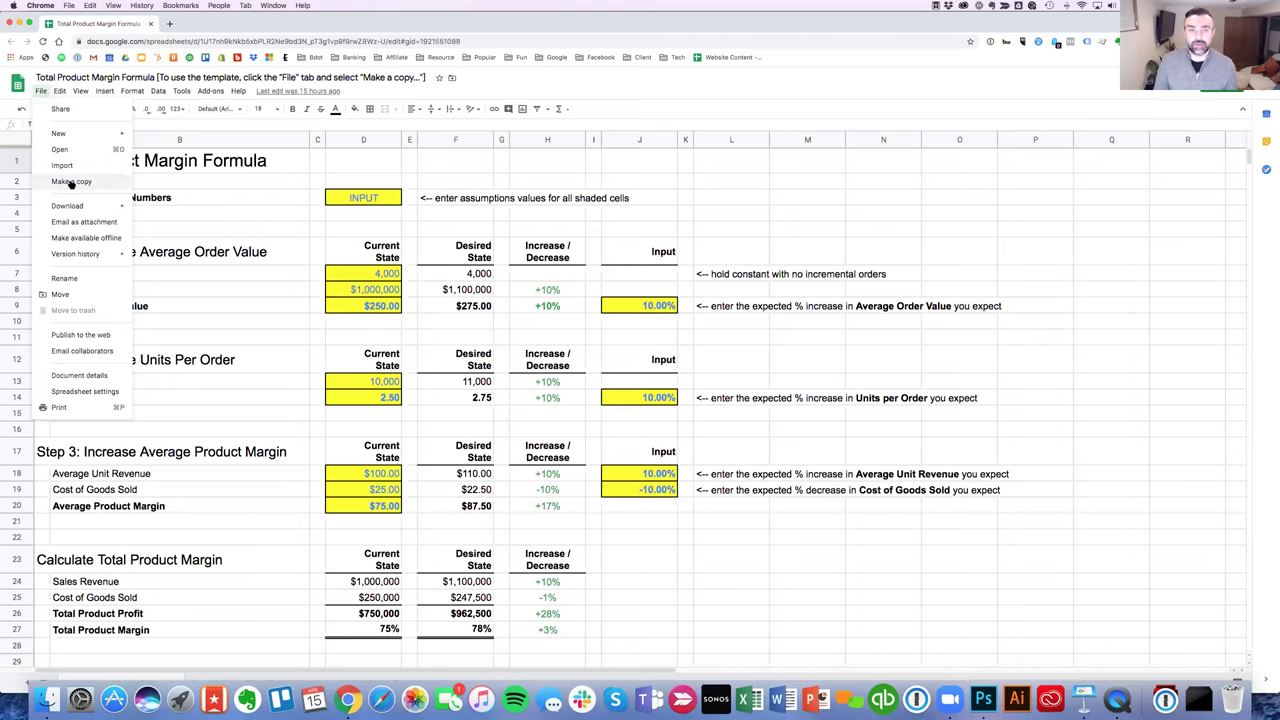
{"action": "left_click", "coordinate": [457, 214]}
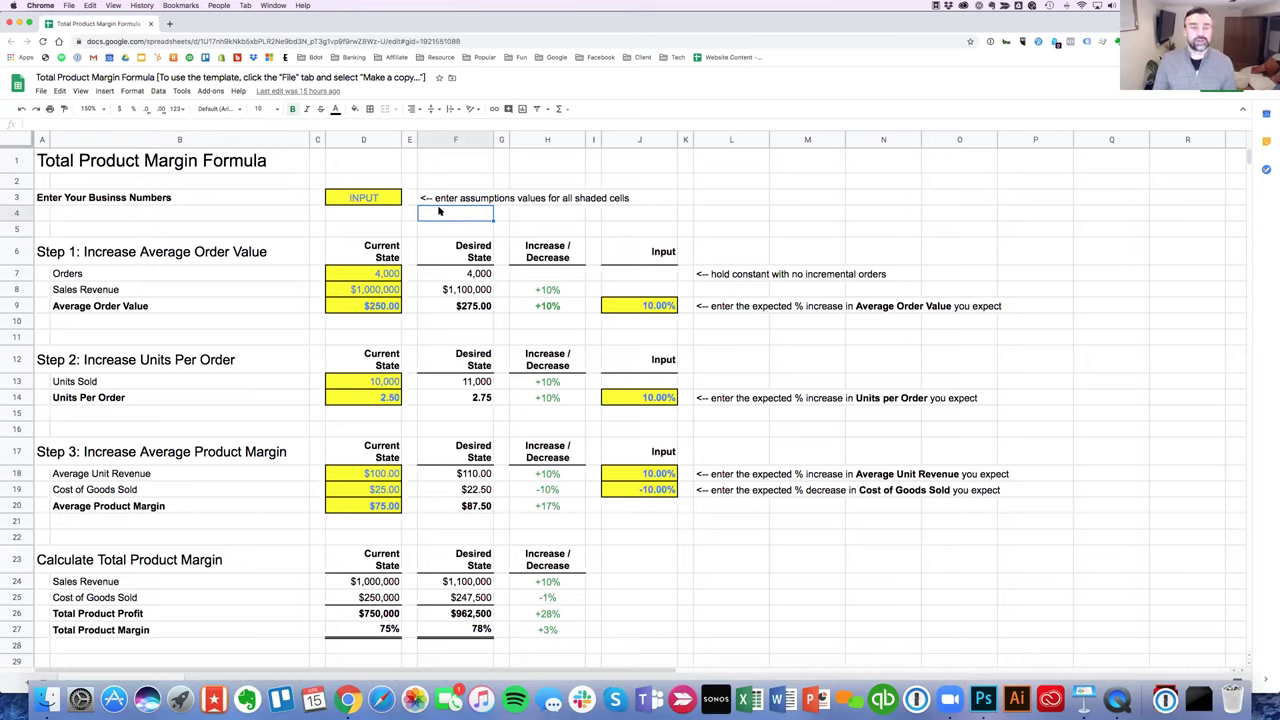
{"action": "left_click", "coordinate": [380, 199]}
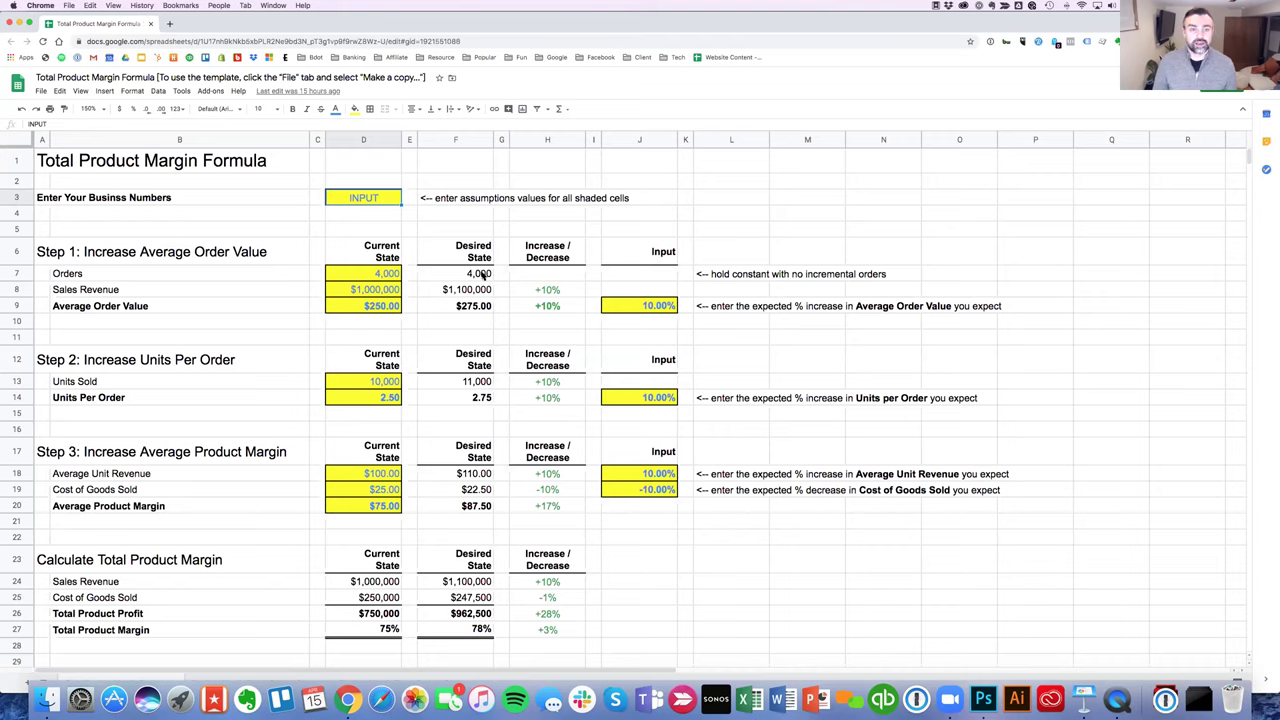
Step: Test 2,000 as the current-state Orders value and set it back to 4,000
{"action": "left_click", "coordinate": [390, 276]}
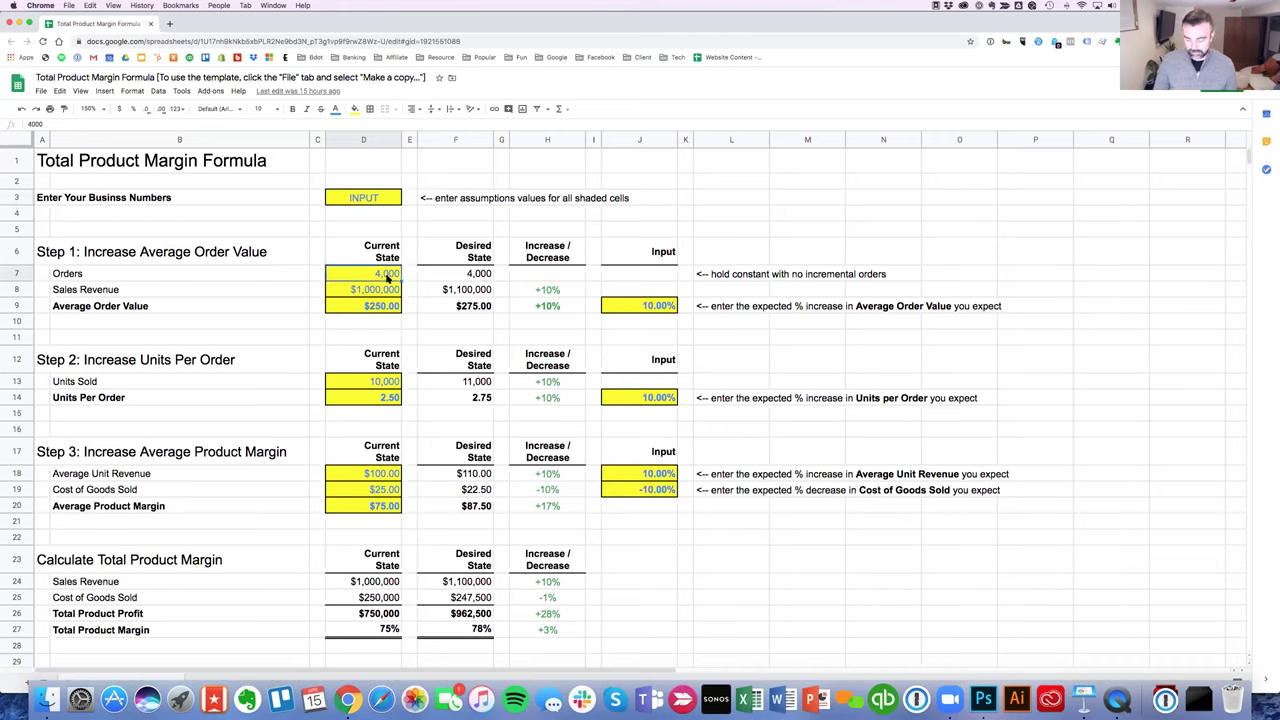
{"action": "type", "text": "2000"}
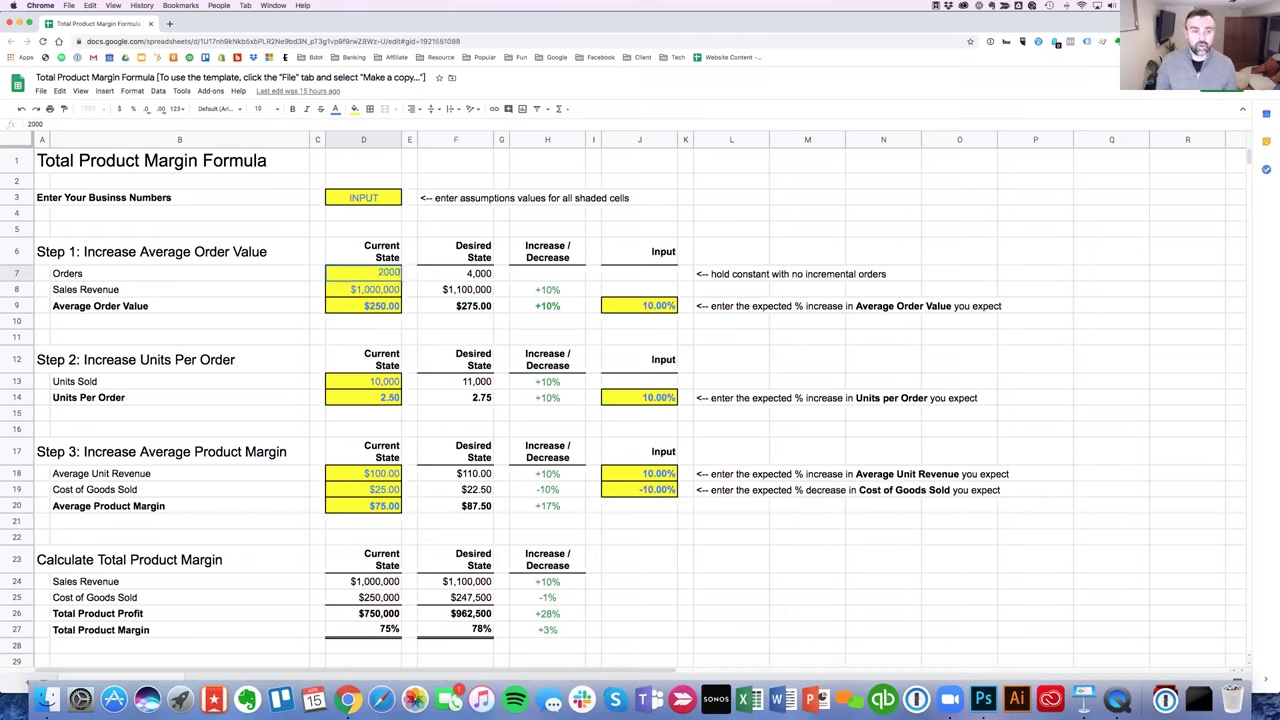
{"action": "key", "text": "Return"}
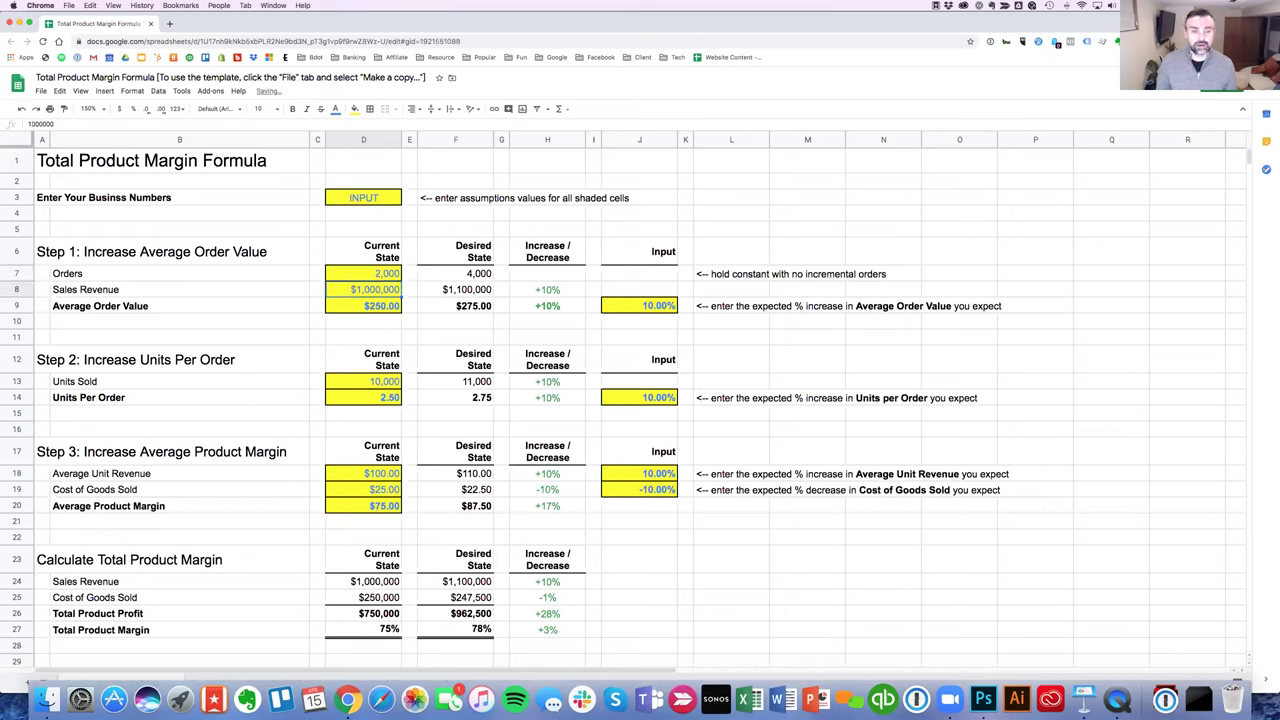
{"action": "left_click", "coordinate": [363, 273]}
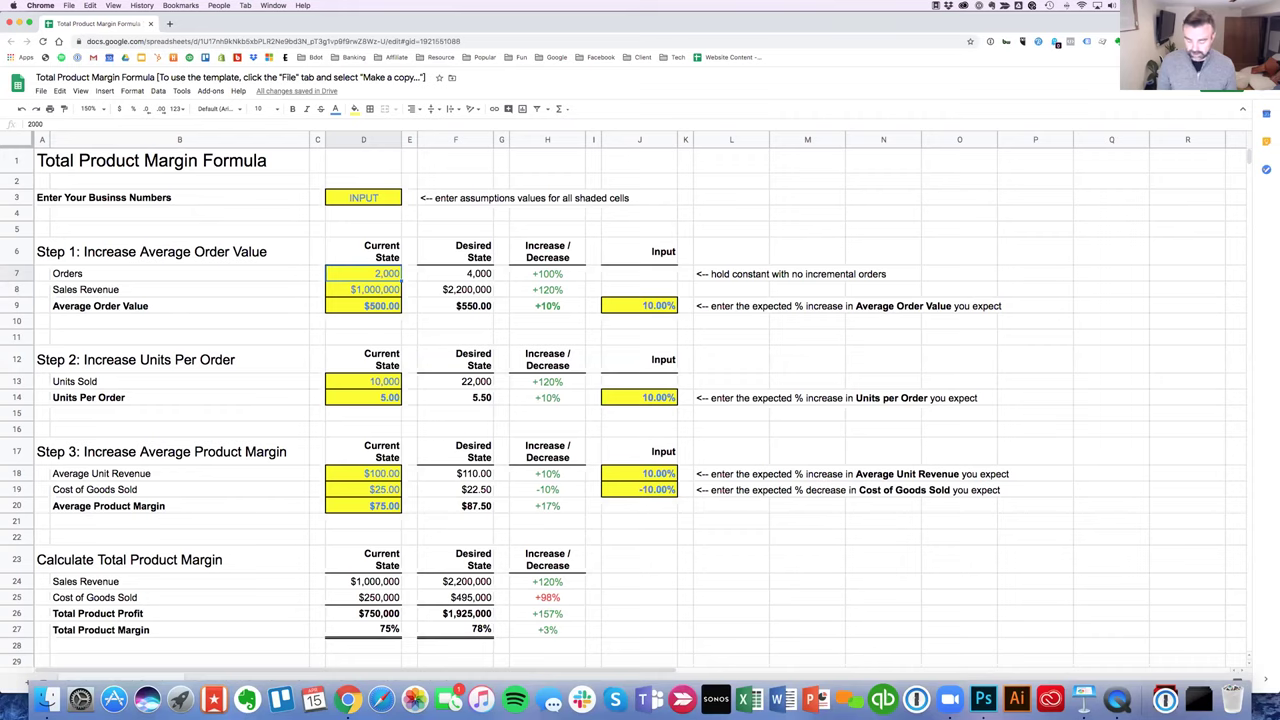
{"action": "type", "text": "4000"}
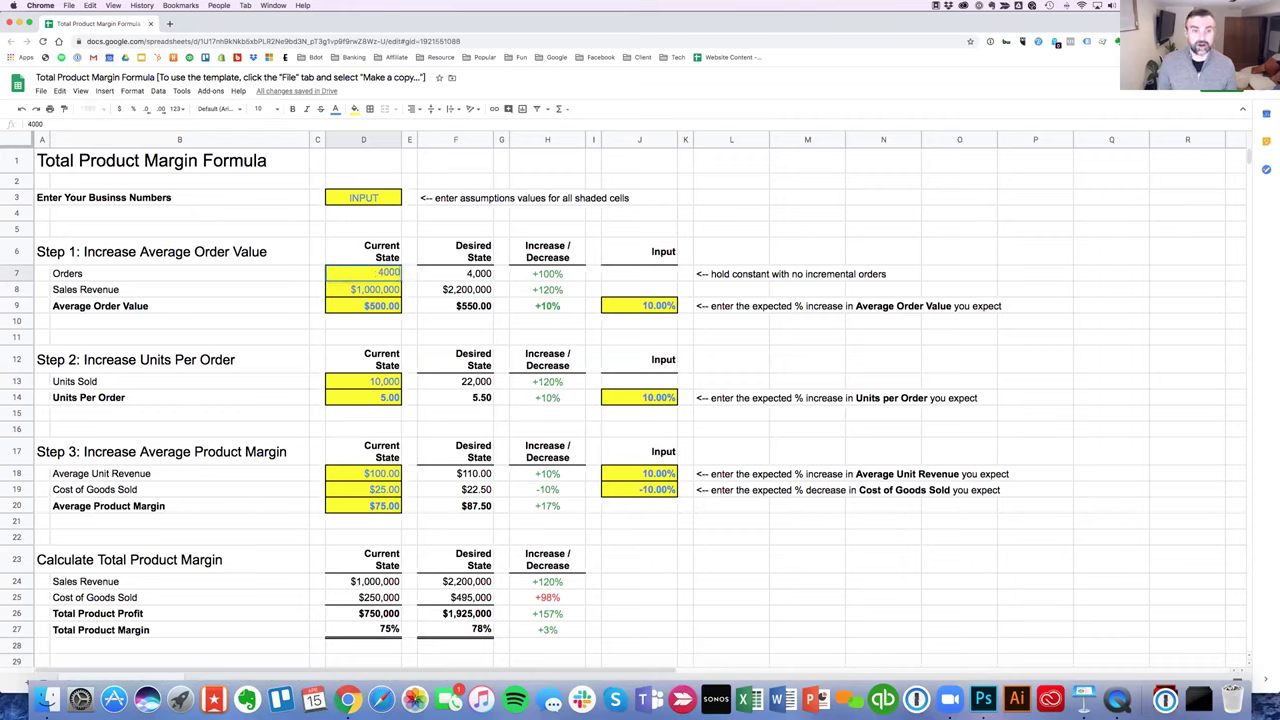
{"action": "key", "text": "Return"}
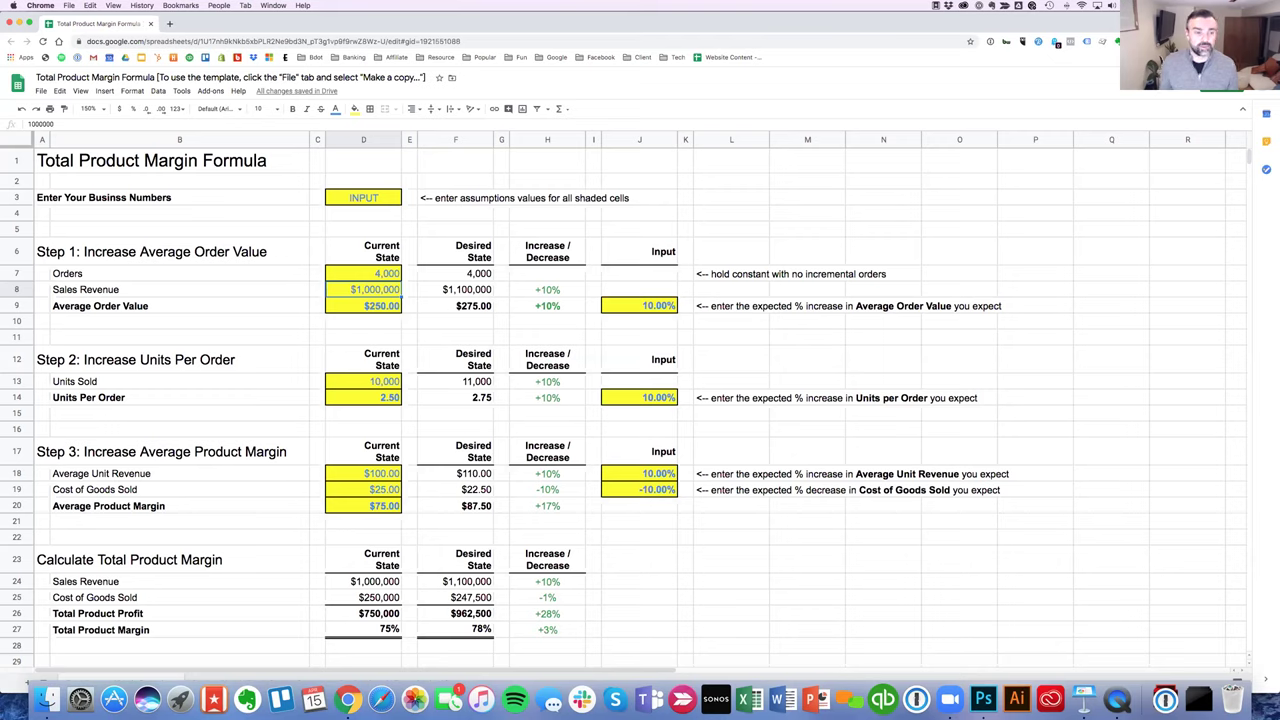
Step: Try 200 and 1000 as the current-state Average Order Value, and undo both changes to bring back the formula
{"action": "left_click", "coordinate": [363, 305]}
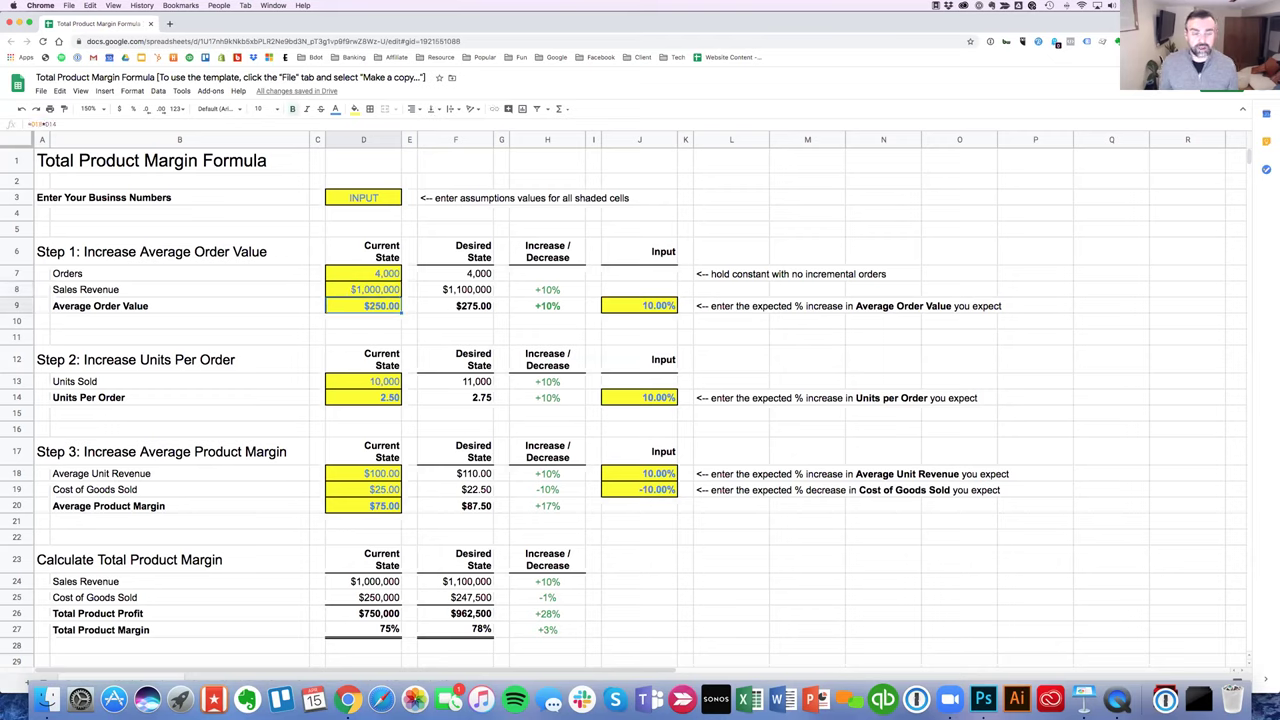
{"action": "type", "text": "2000"}
{"action": "key", "text": "BackSpace"}
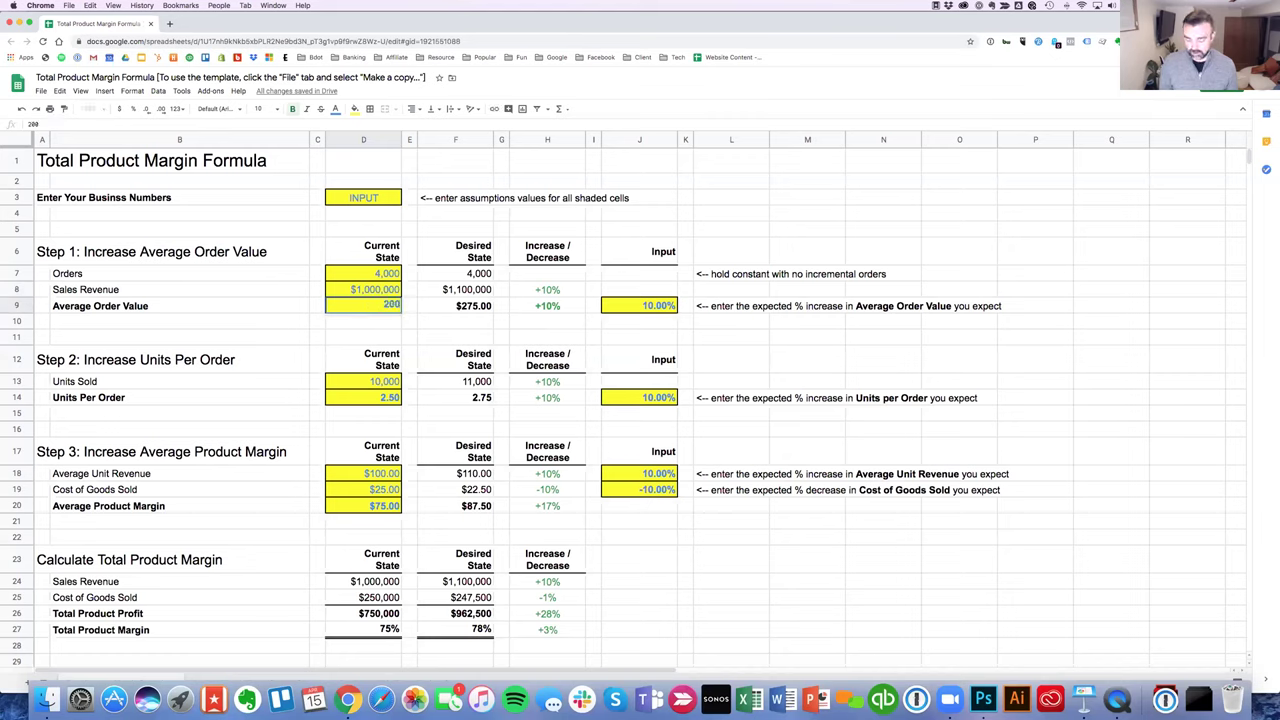
{"action": "key", "text": "Return"}
{"action": "key", "text": "Up"}
{"action": "type", "text": "1000"}
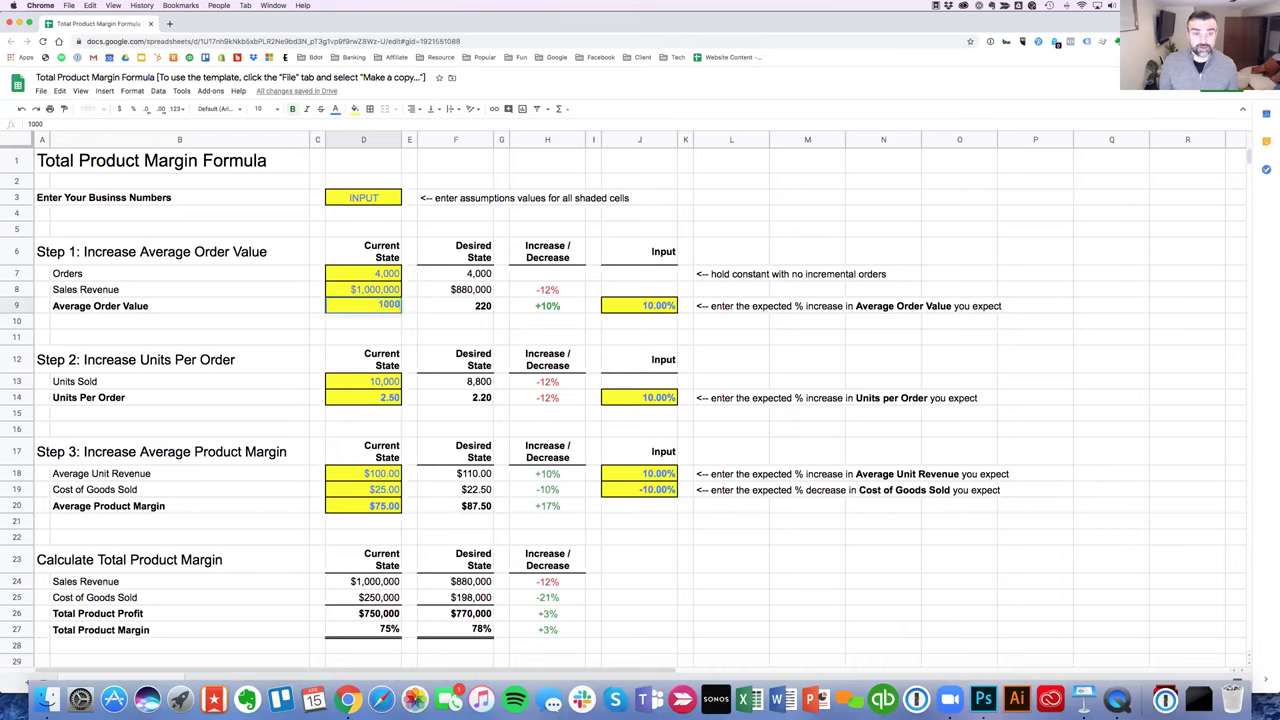
{"action": "key", "text": "Return"}
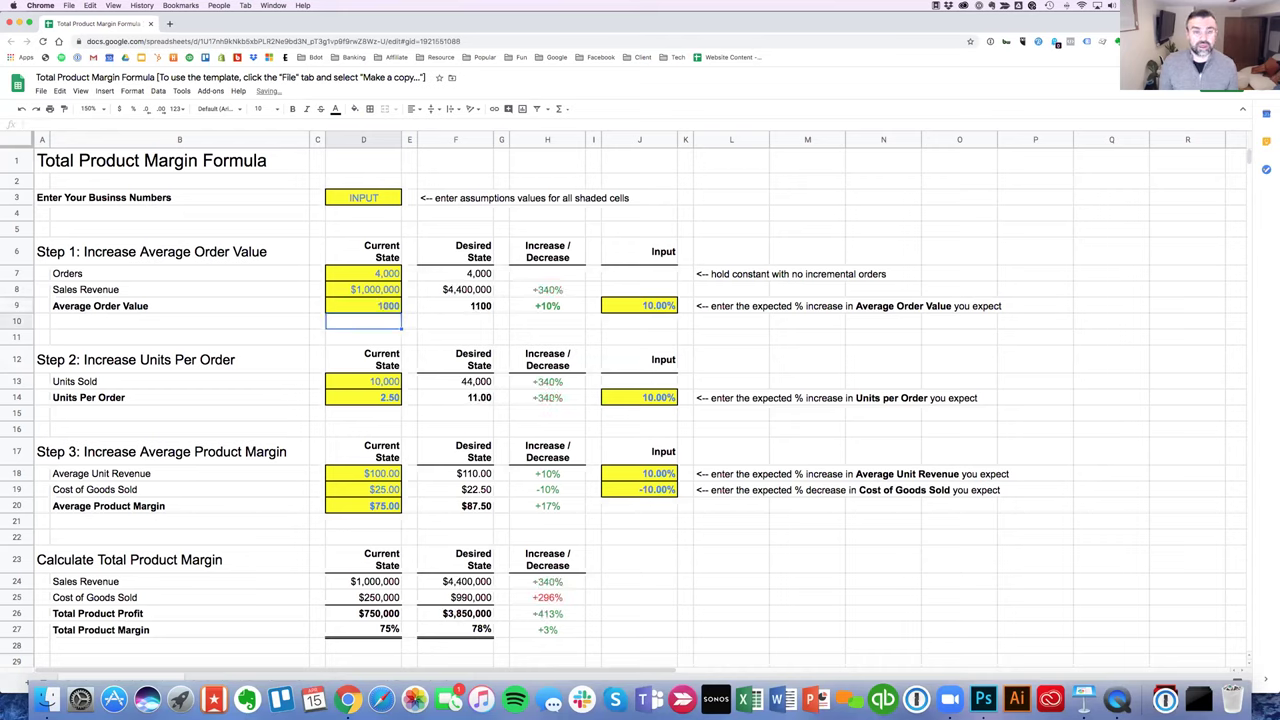
{"action": "left_click", "coordinate": [363, 305]}
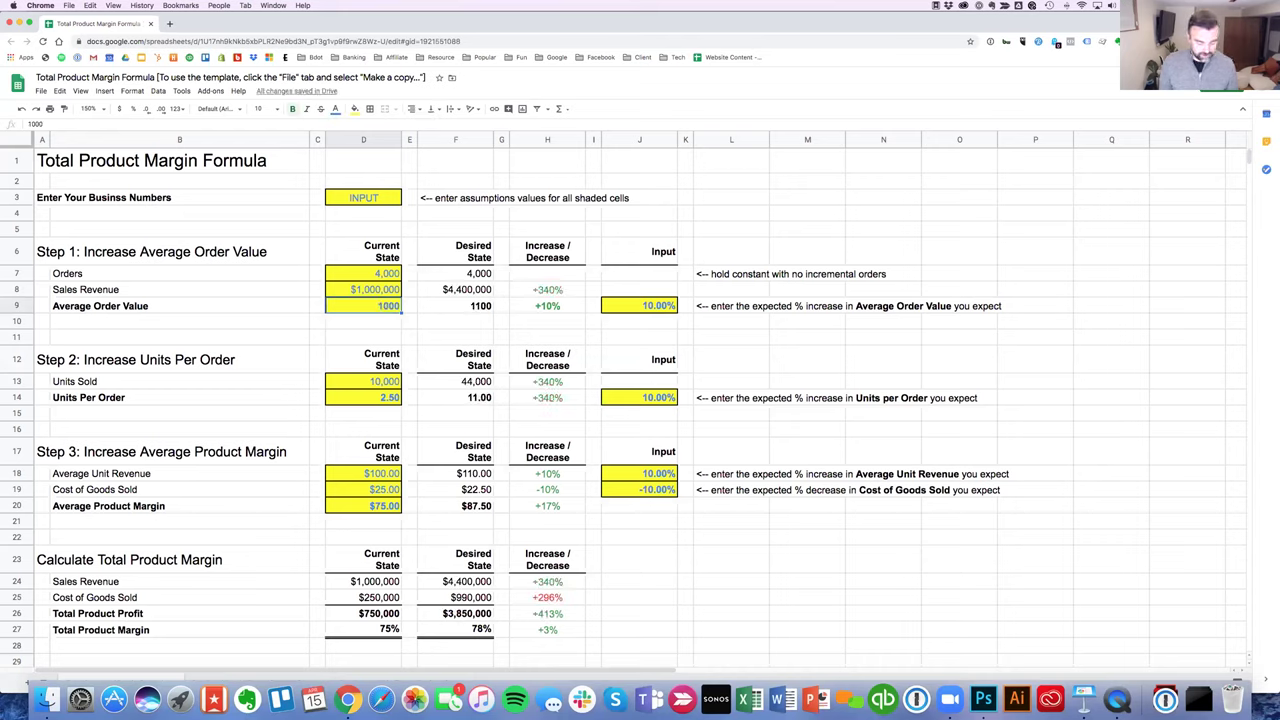
{"action": "key", "text": "ctrl+z"}
{"action": "key", "text": "ctrl+z"}
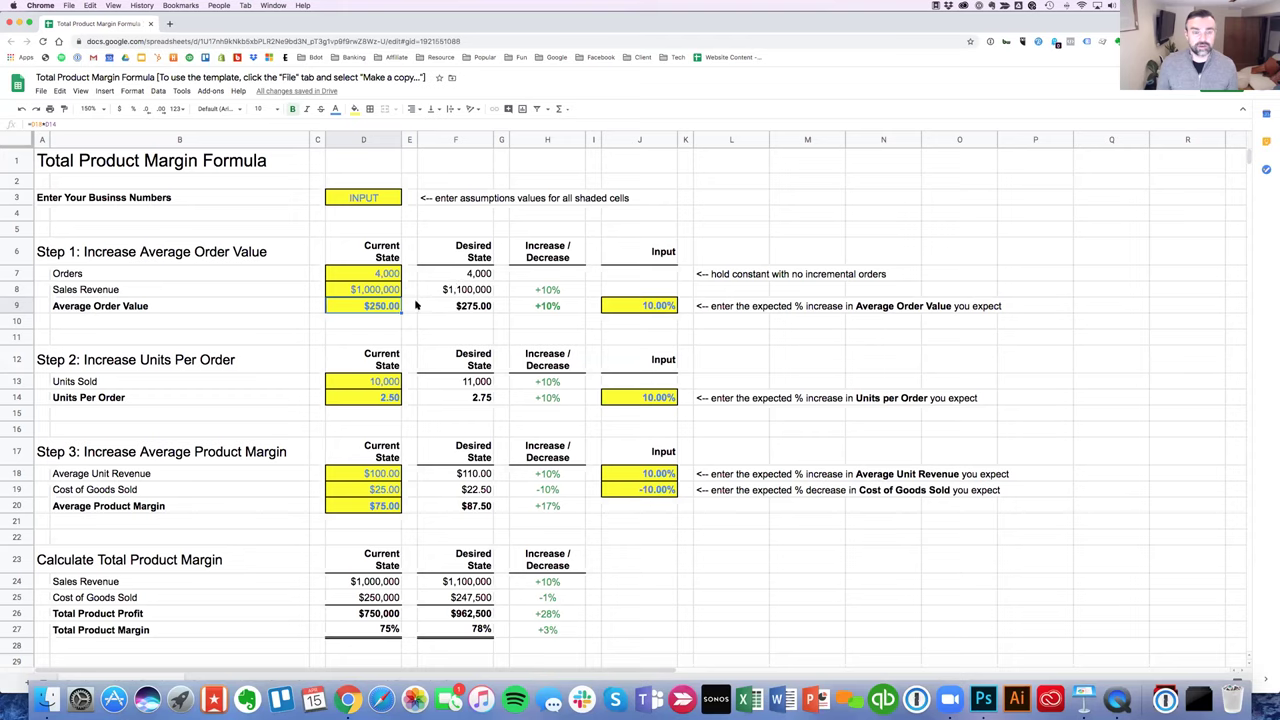
Step: Test expected Average Order Value increases of 5% and 20%, and set the input back to 10%
{"action": "left_click", "coordinate": [660, 308]}
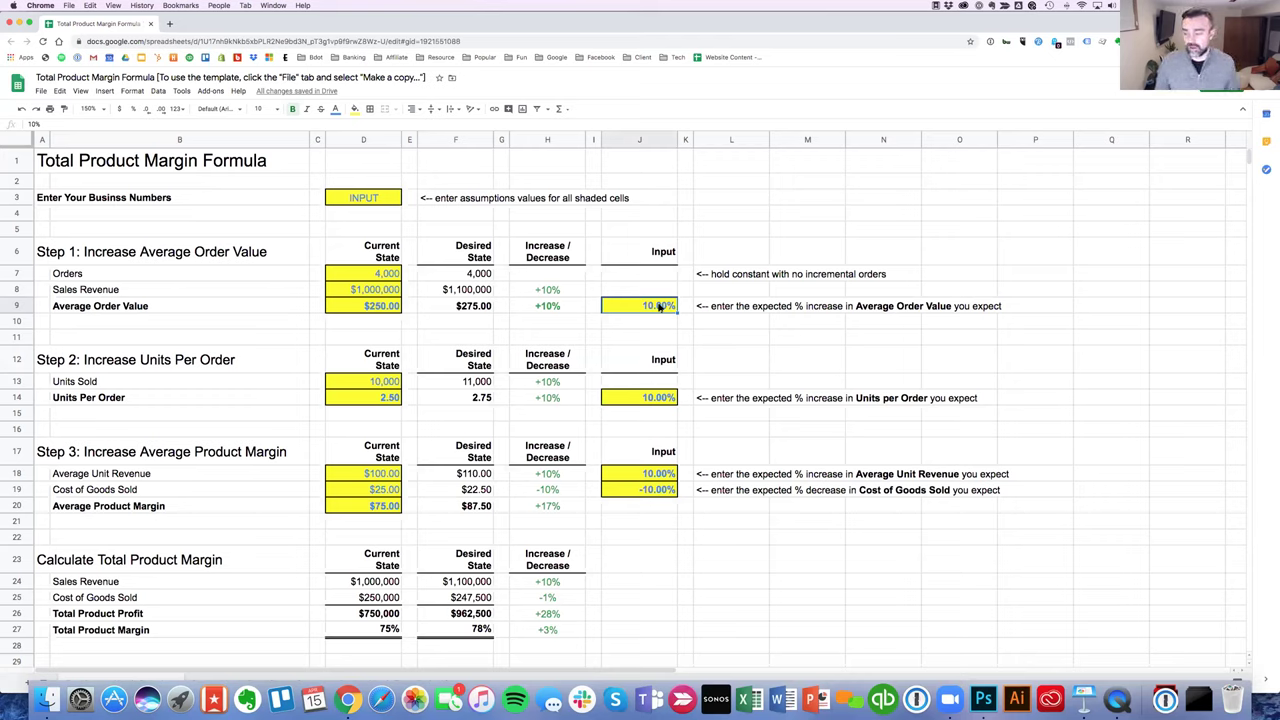
{"action": "type", "text": "5%"}
{"action": "key", "text": "Return"}
{"action": "key", "text": "Up"}
{"action": "type", "text": "20%"}
{"action": "key", "text": "Return"}
{"action": "key", "text": "Up"}
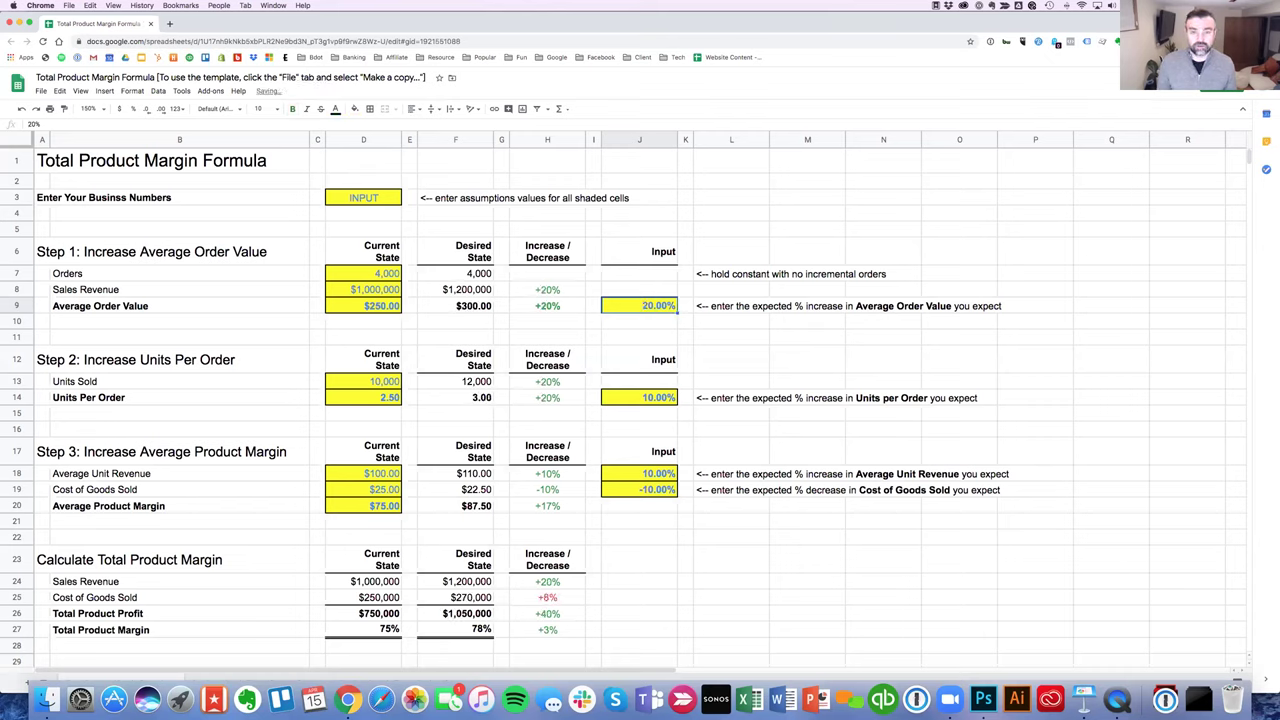
{"action": "type", "text": "10%"}
{"action": "key", "text": "Return"}
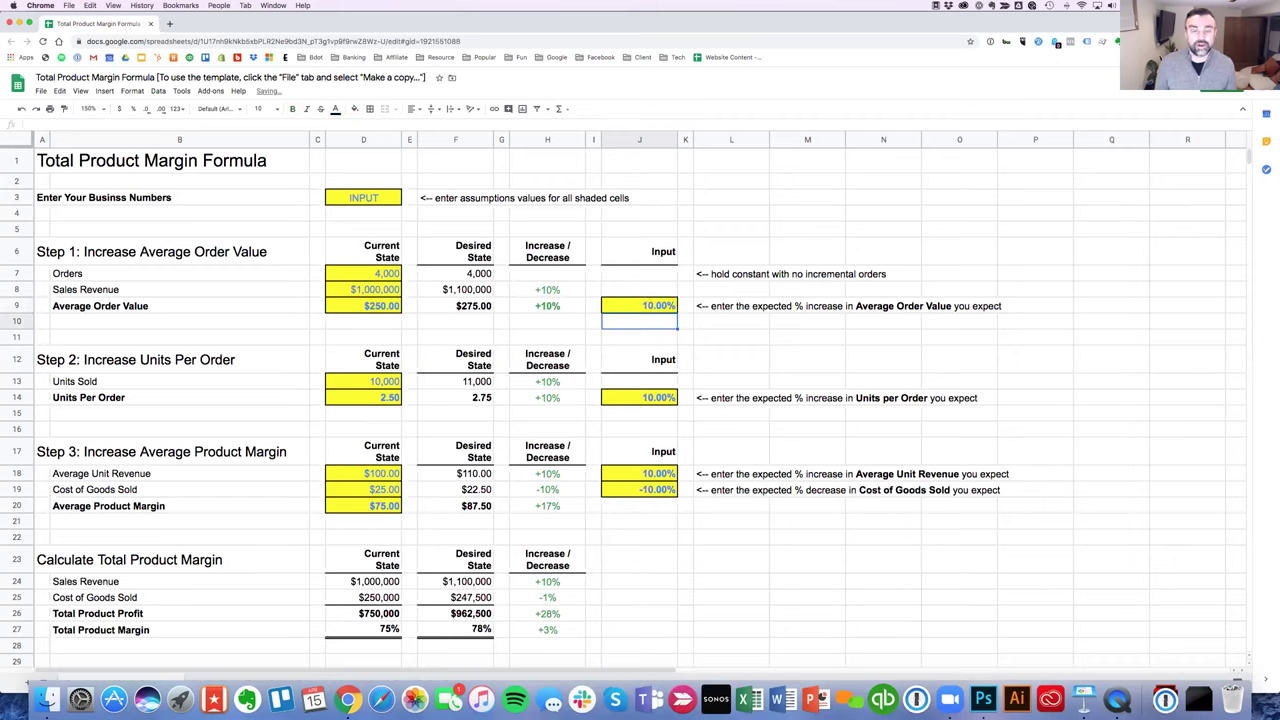
{"action": "left_click", "coordinate": [658, 307]}
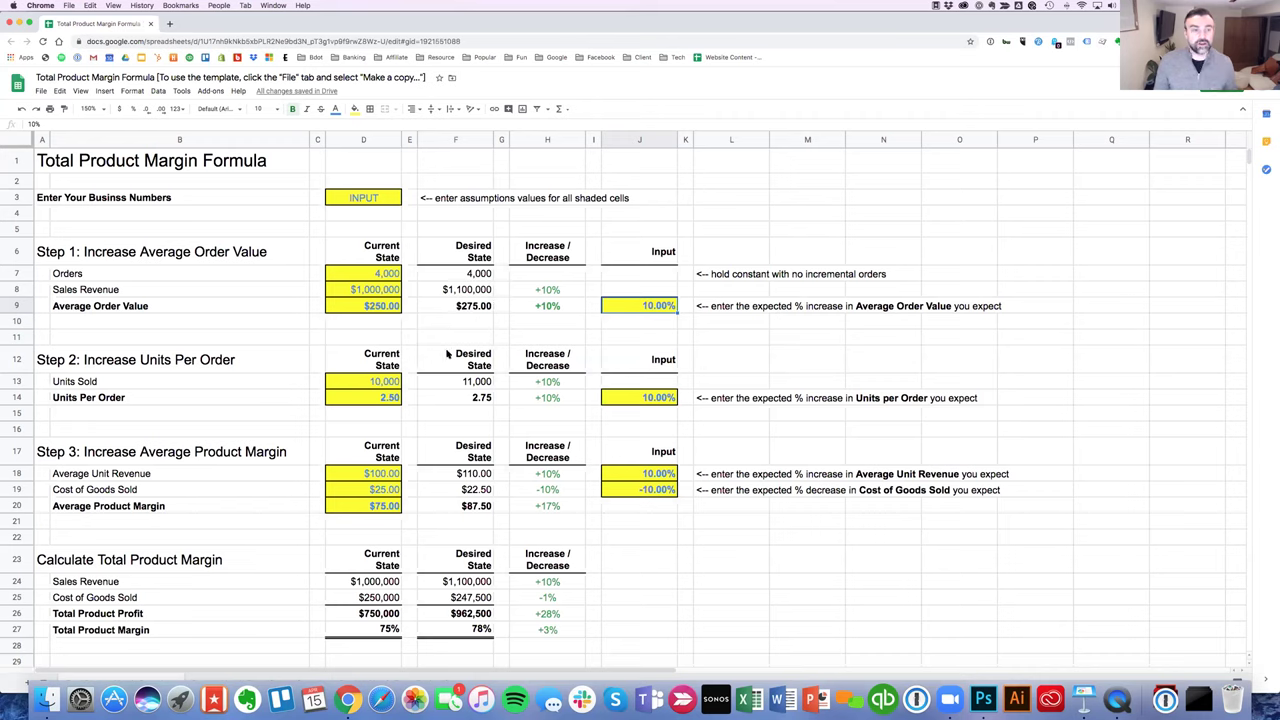
Step: Test 5,000 as the current-state Units Sold in Step 2 and set it back to 10,000
{"action": "left_click", "coordinate": [222, 360]}
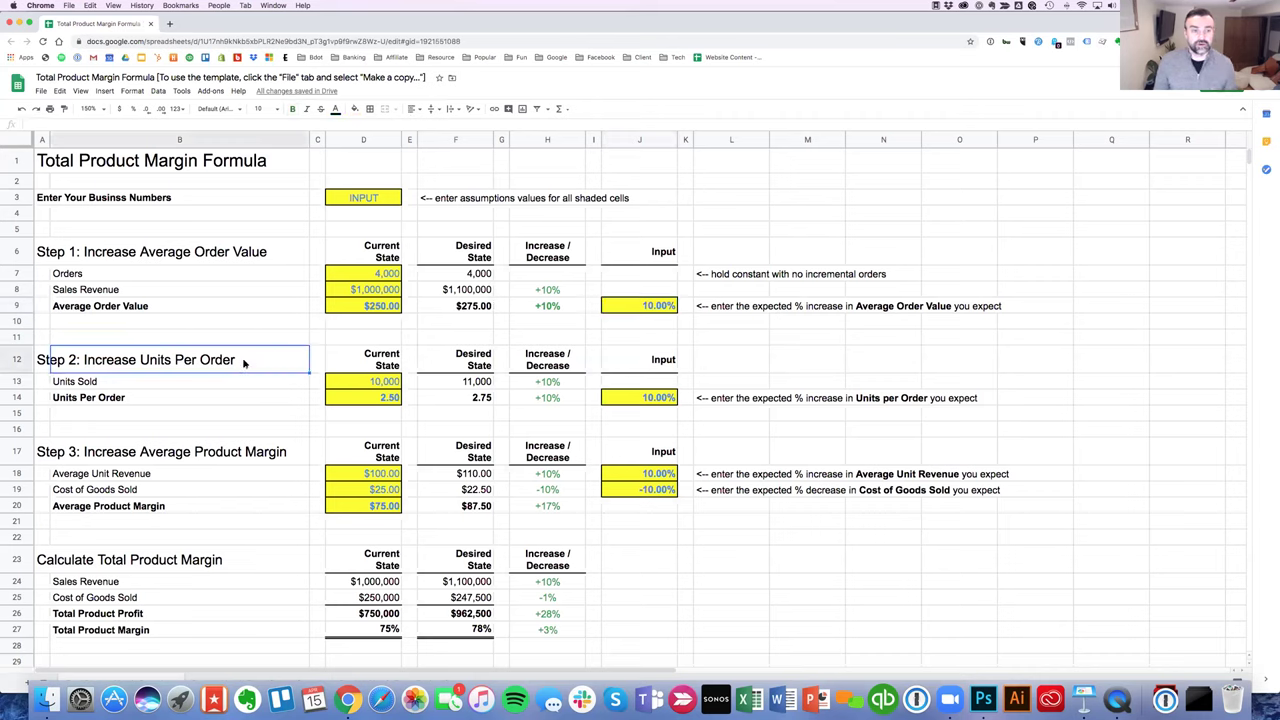
{"action": "left_click", "coordinate": [383, 383]}
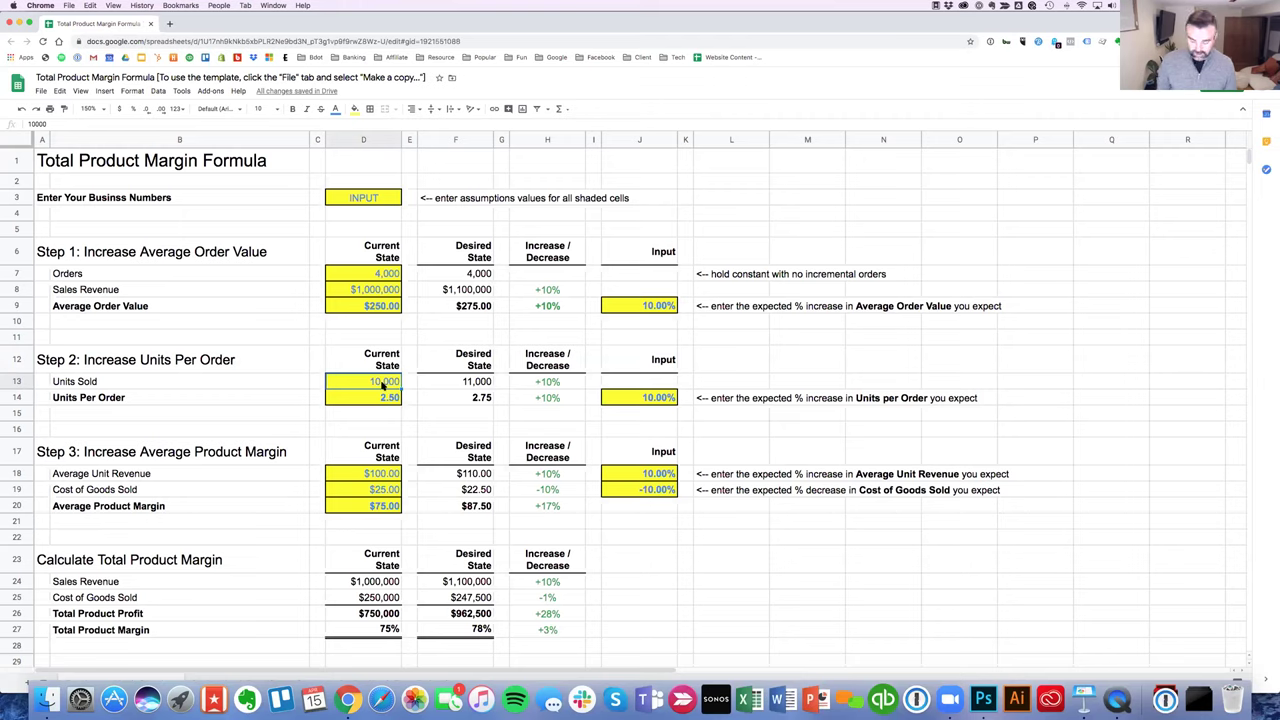
{"action": "type", "text": "5000"}
{"action": "key", "text": "Return"}
{"action": "left_click", "coordinate": [383, 381]}
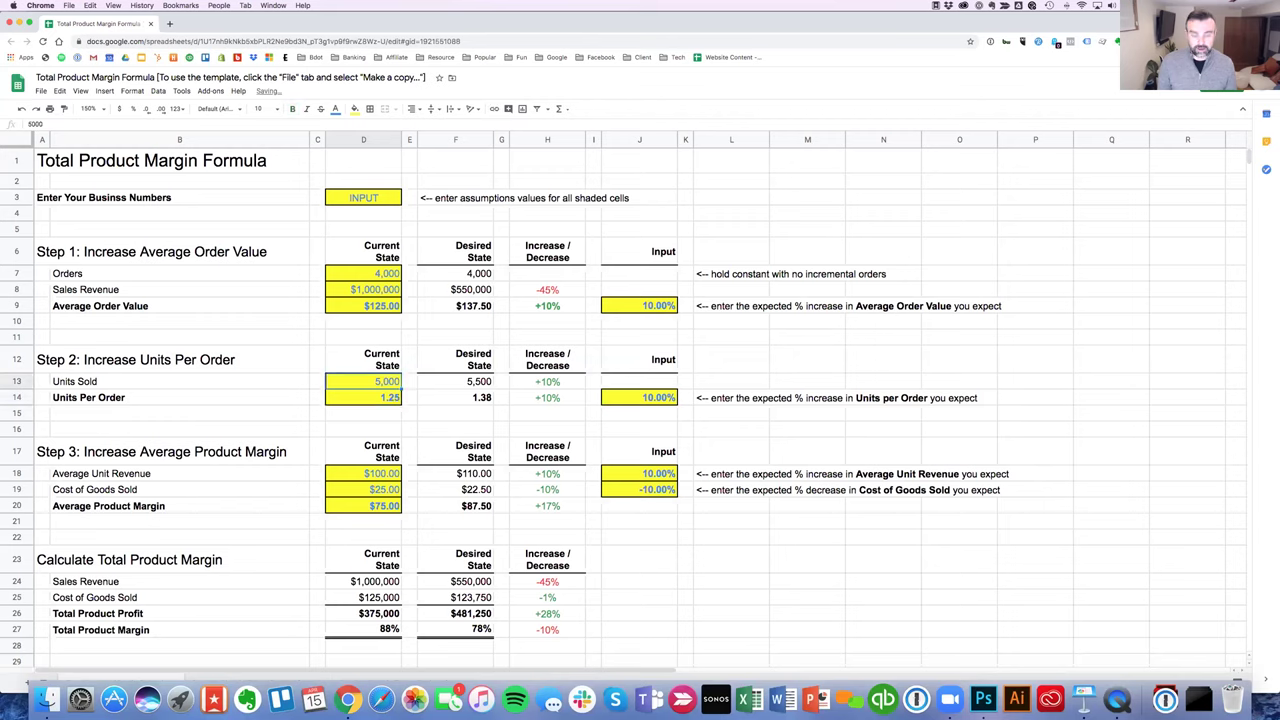
{"action": "type", "text": "10,000"}
{"action": "key", "text": "Return"}
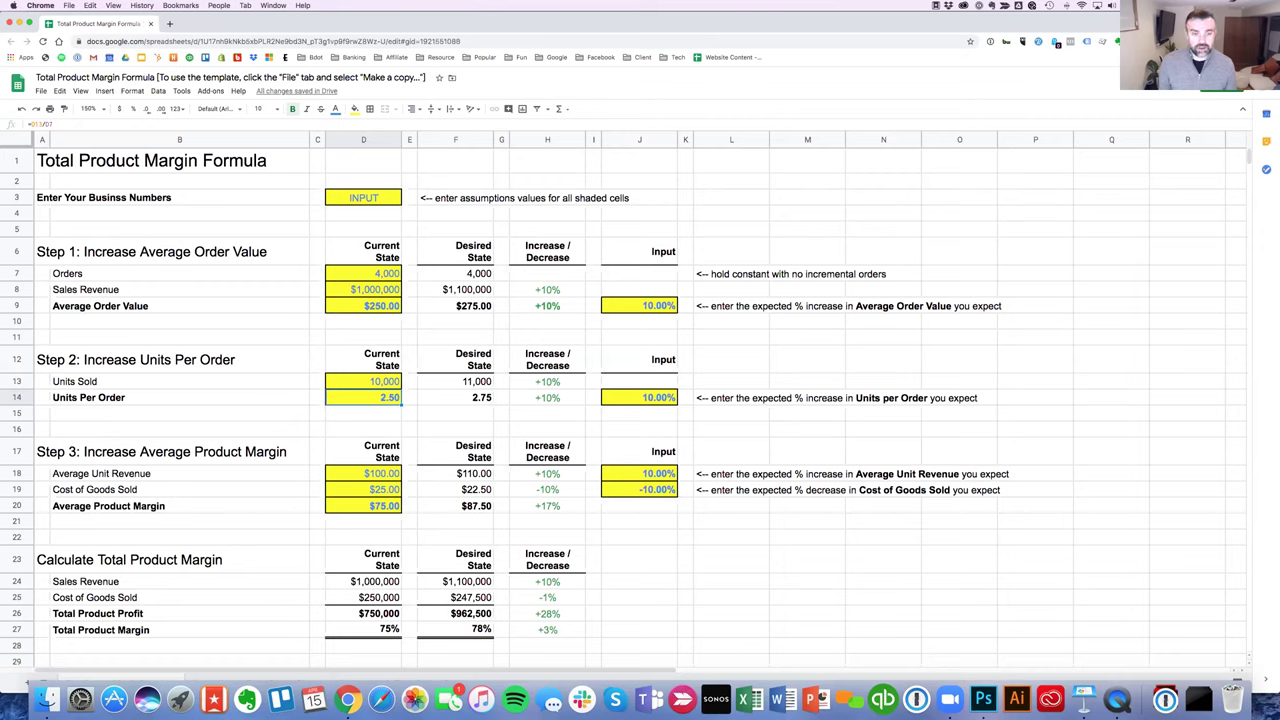
Step: Set the expected Units Per Order increase in Step 2 to 20%
{"action": "left_click", "coordinate": [656, 399]}
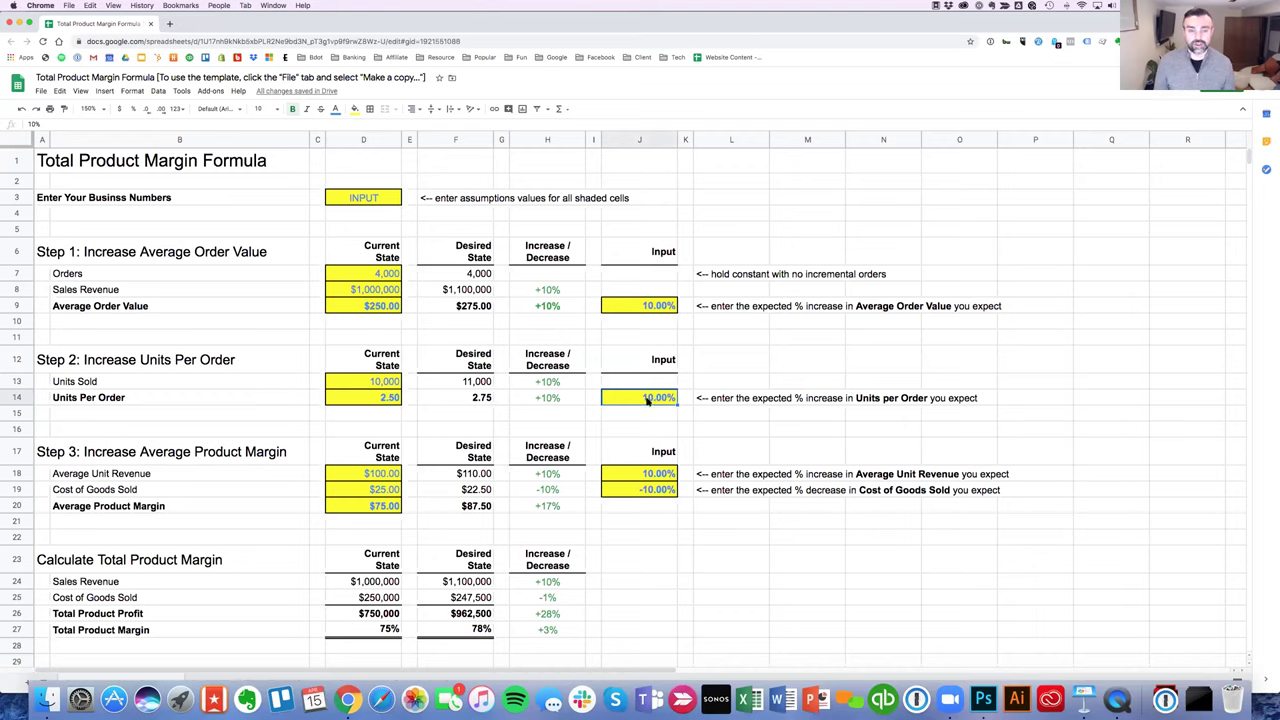
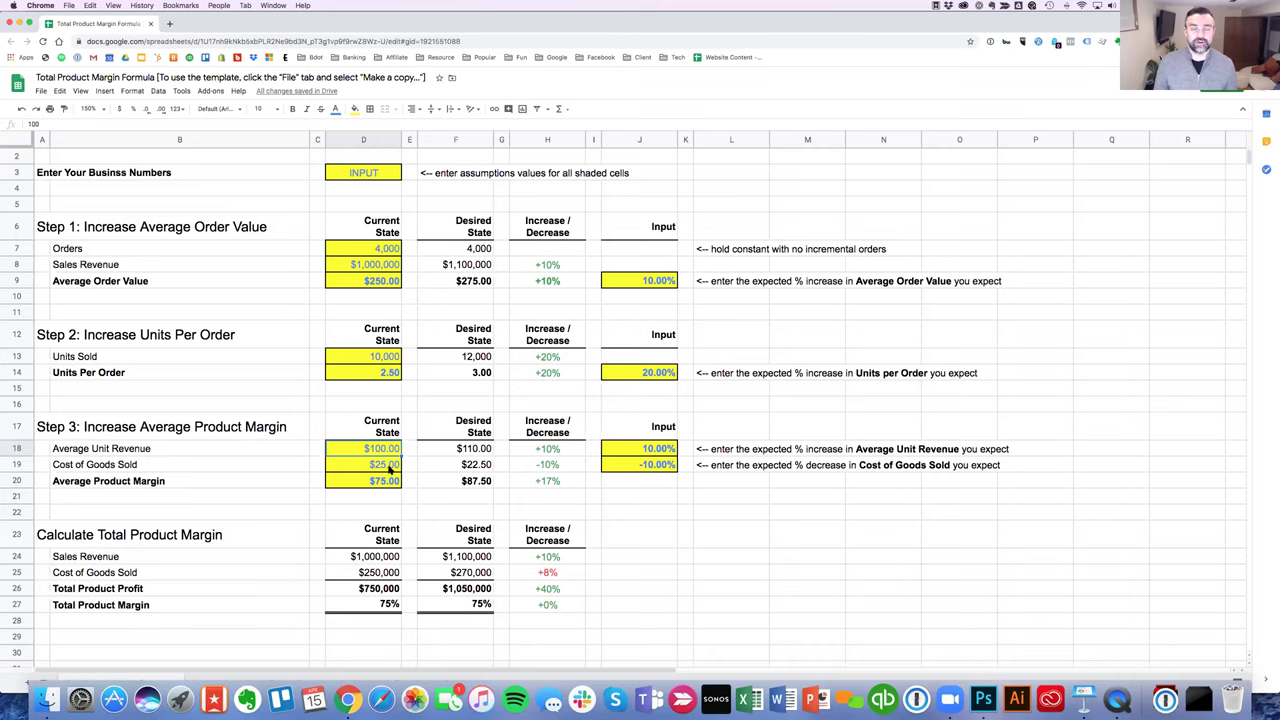
Step: Examine the current-state formulas for Average Product Margin, total Sales Revenue, Cost of Goods Sold and Total Product Profit
{"action": "left_click", "coordinate": [390, 482]}
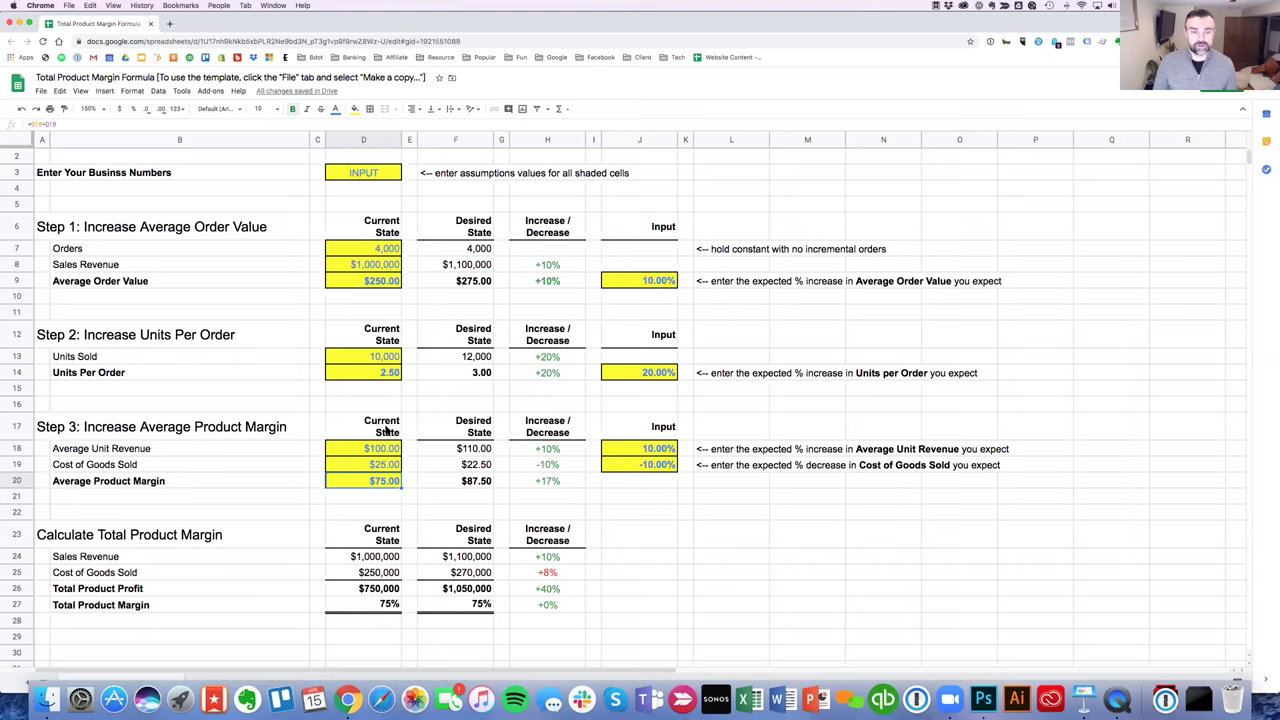
{"action": "left_click", "coordinate": [381, 562]}
{"action": "left_click", "coordinate": [380, 578]}
{"action": "left_click", "coordinate": [380, 590]}
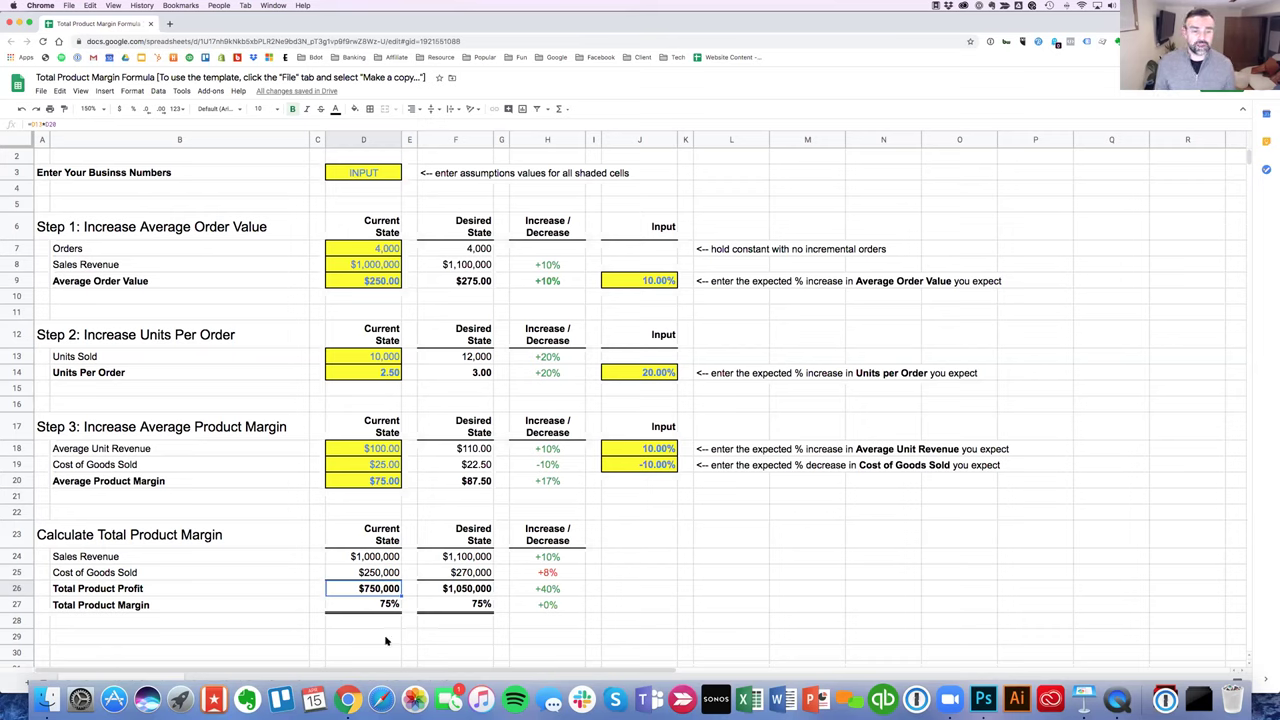
Step: Review the two Product Margin Tree sheets and return to the Total Product Margin Formula sheet
{"action": "left_click", "coordinate": [269, 679]}
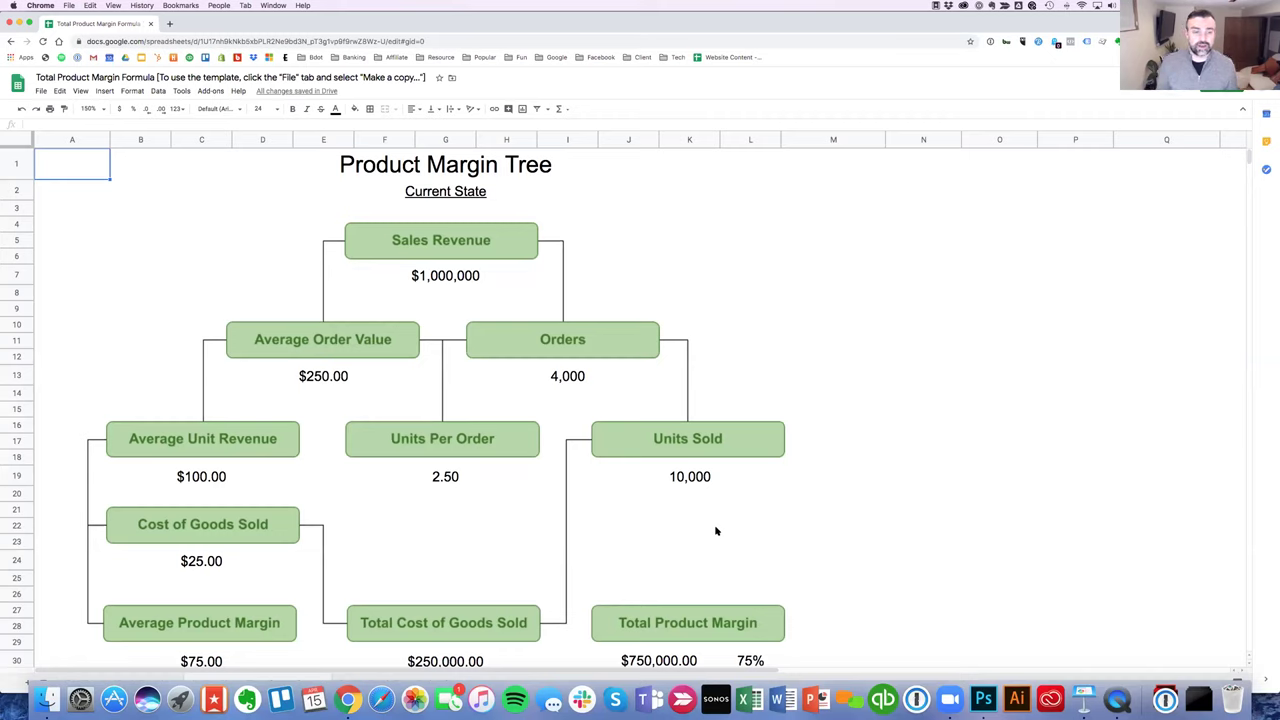
{"action": "left_click", "coordinate": [446, 679]}
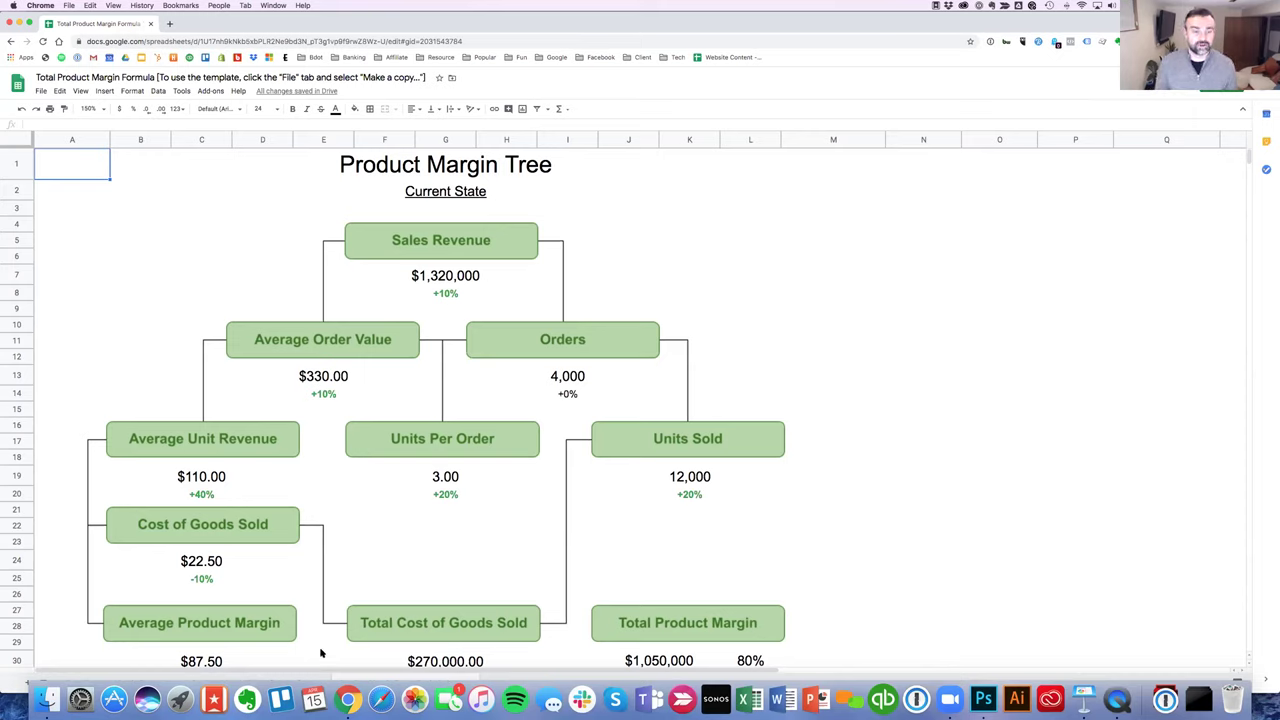
{"action": "left_click", "coordinate": [170, 680]}
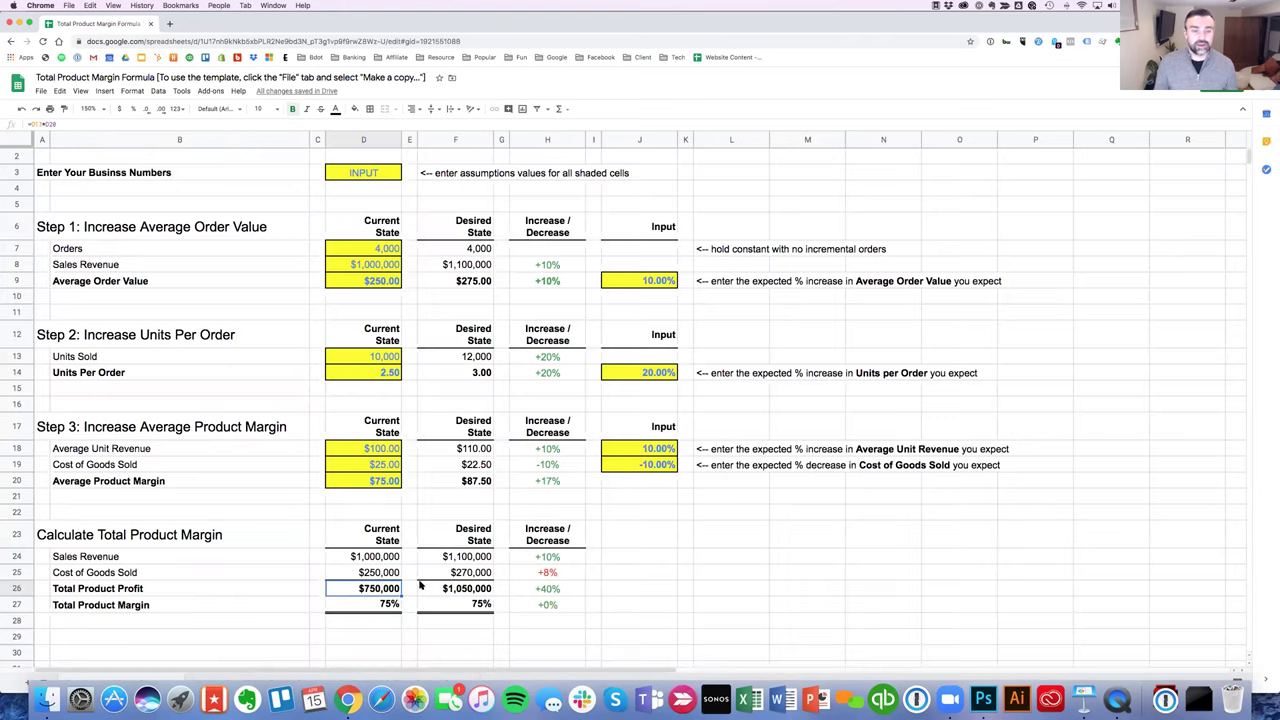